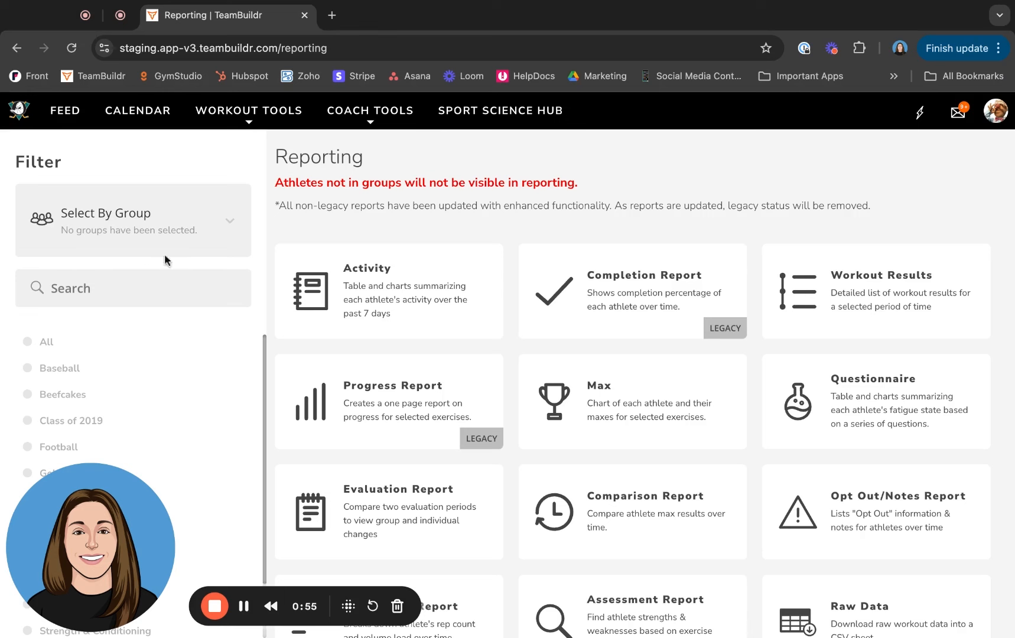
Filter the reporting by group with the All group selected and open the Comparison Report setup
left_click(230, 221)
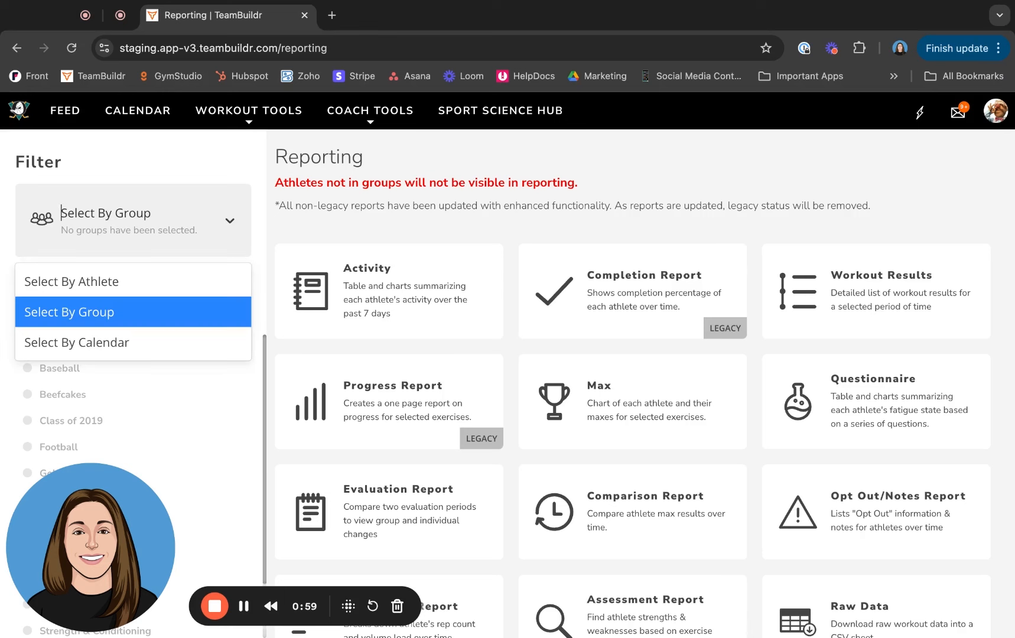
left_click(109, 319)
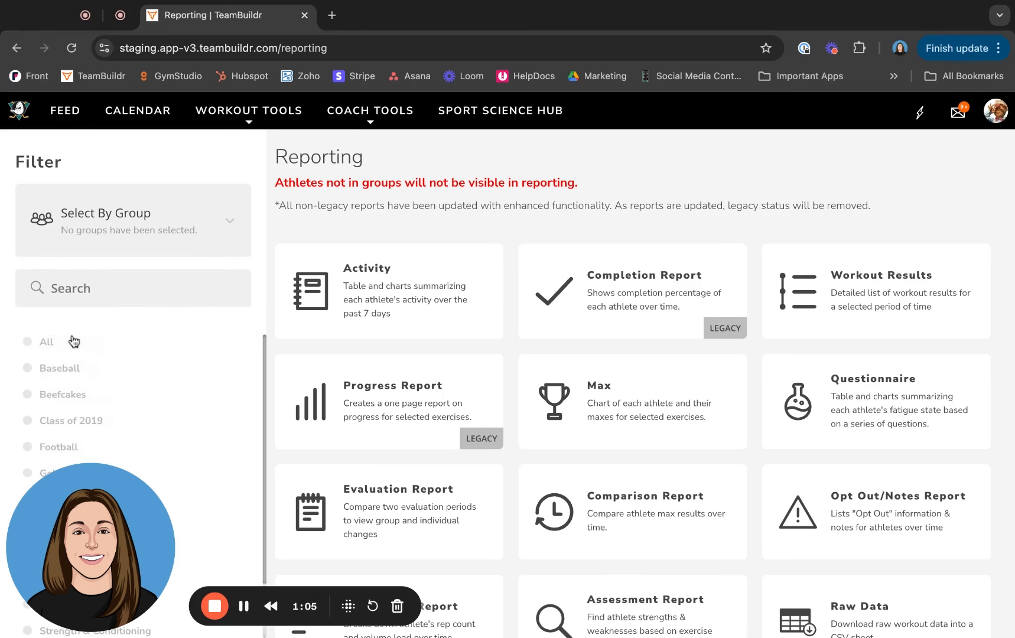
left_click(42, 344)
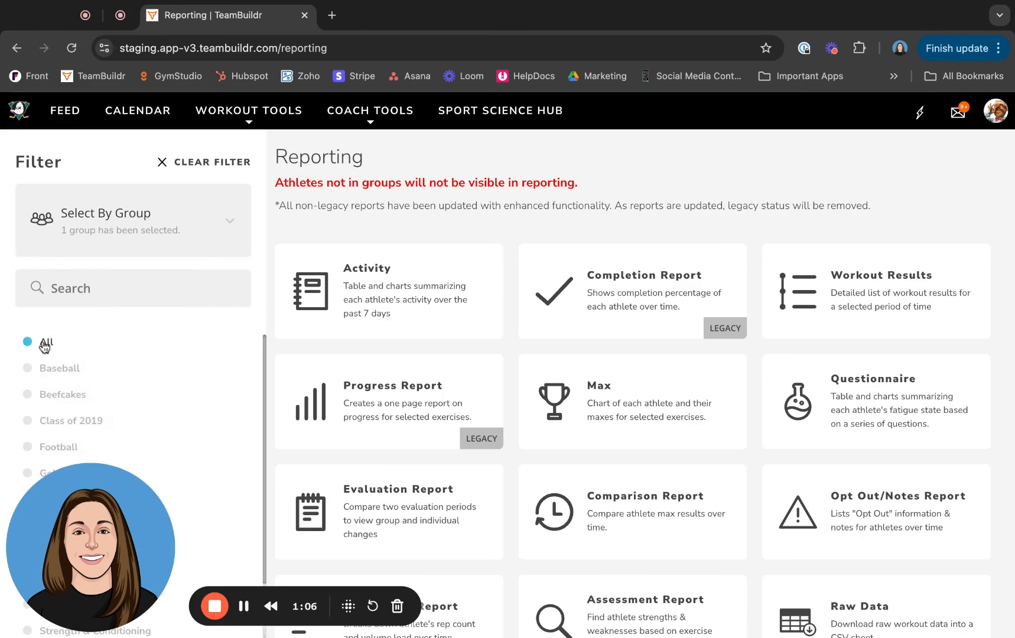
left_click(618, 529)
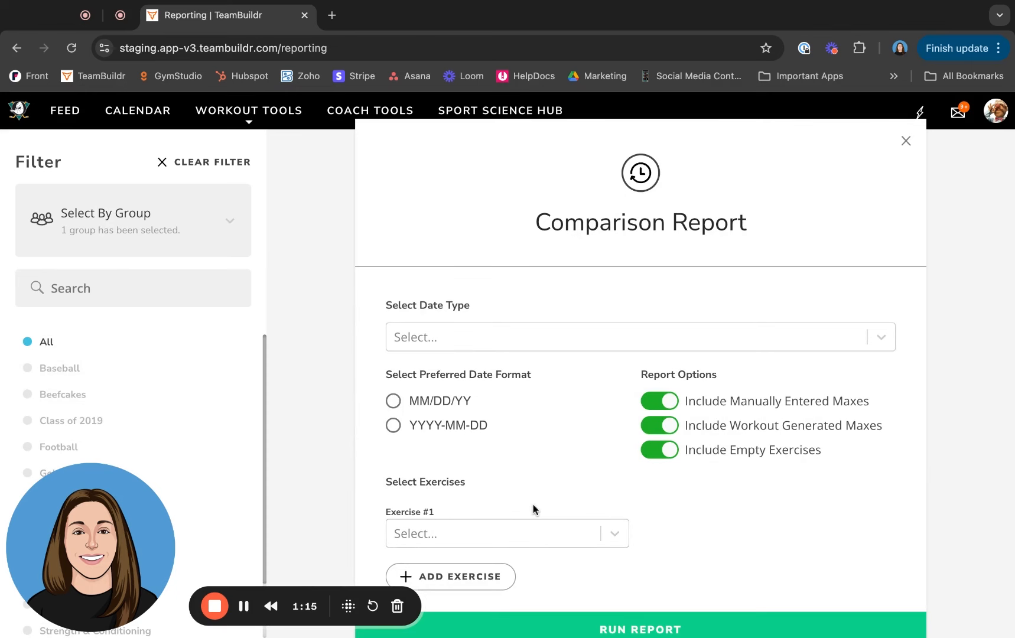
Set the report's date type to Custom Range with a start date of July 01, 2024
left_click(883, 341)
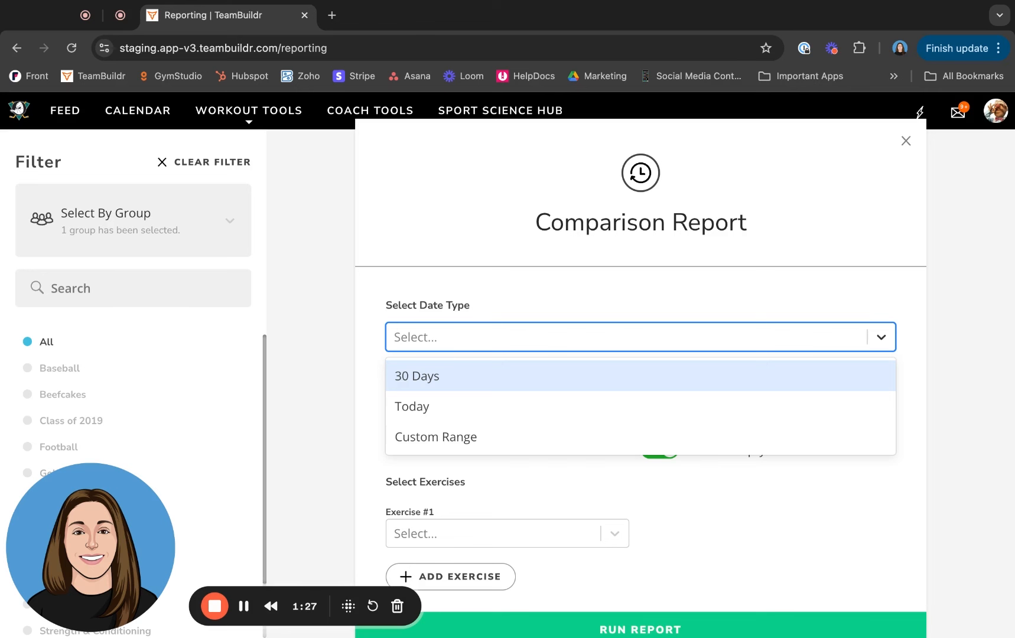
left_click(819, 439)
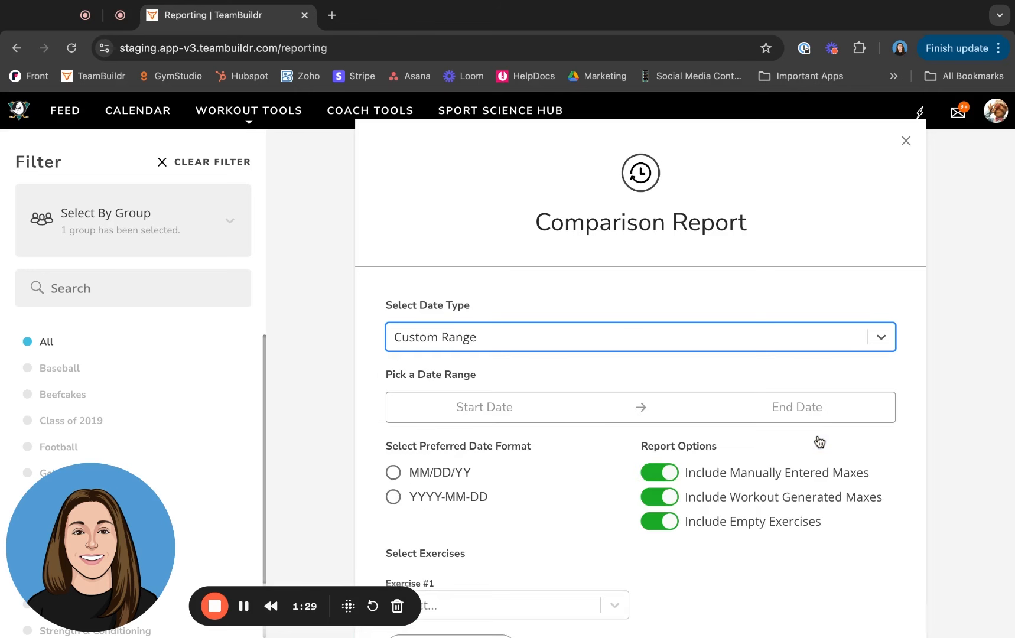
left_click(464, 409)
left_click(473, 459)
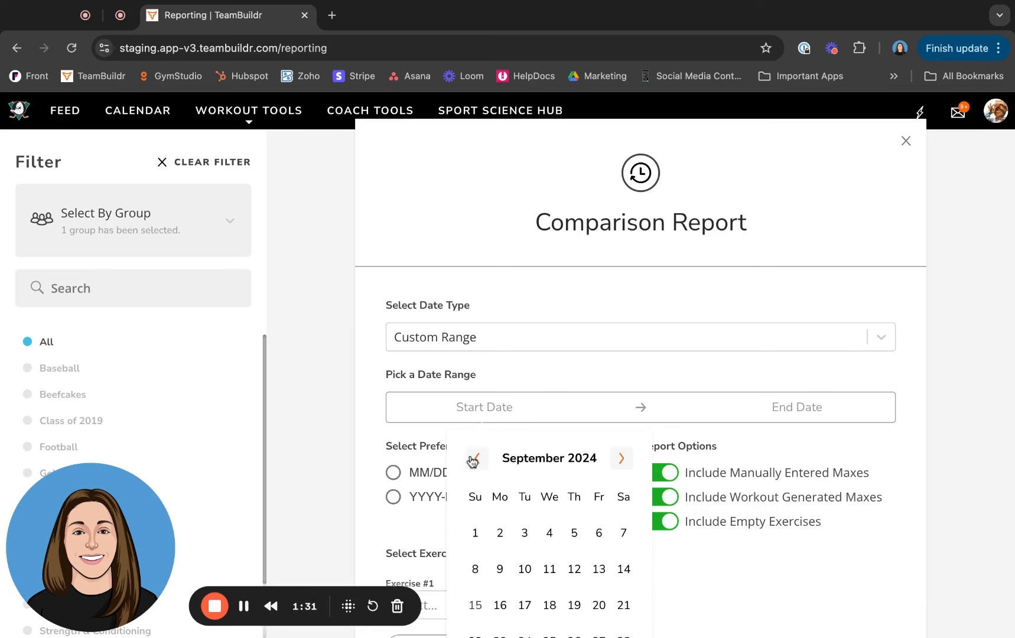
left_click(473, 459)
left_click(473, 459)
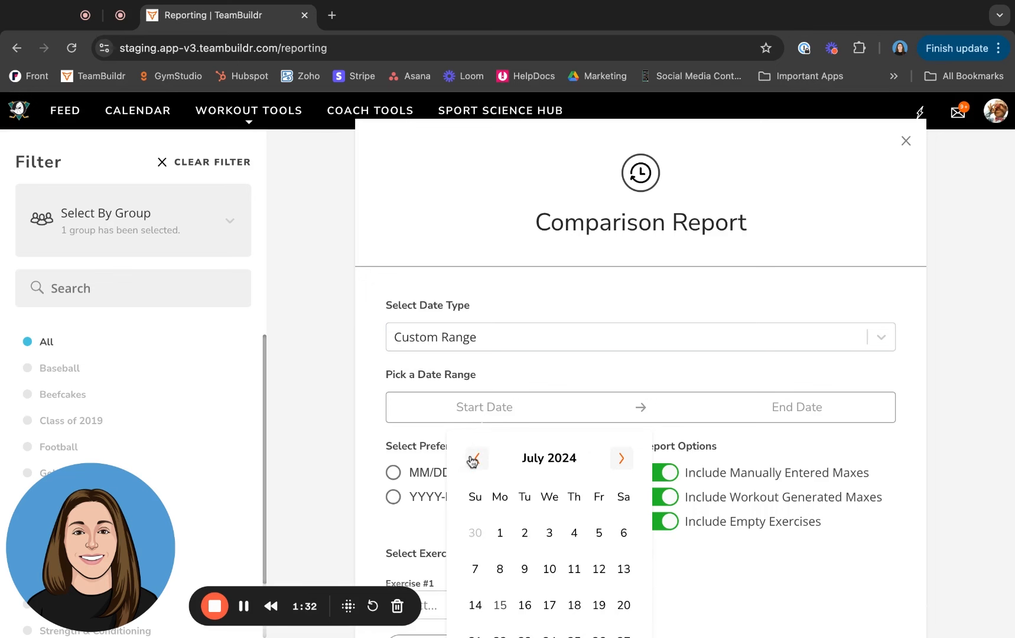
left_click(501, 534)
Set the range's end date to October 15, 2024 and the preferred date format to MM/DD/YY
left_click(795, 414)
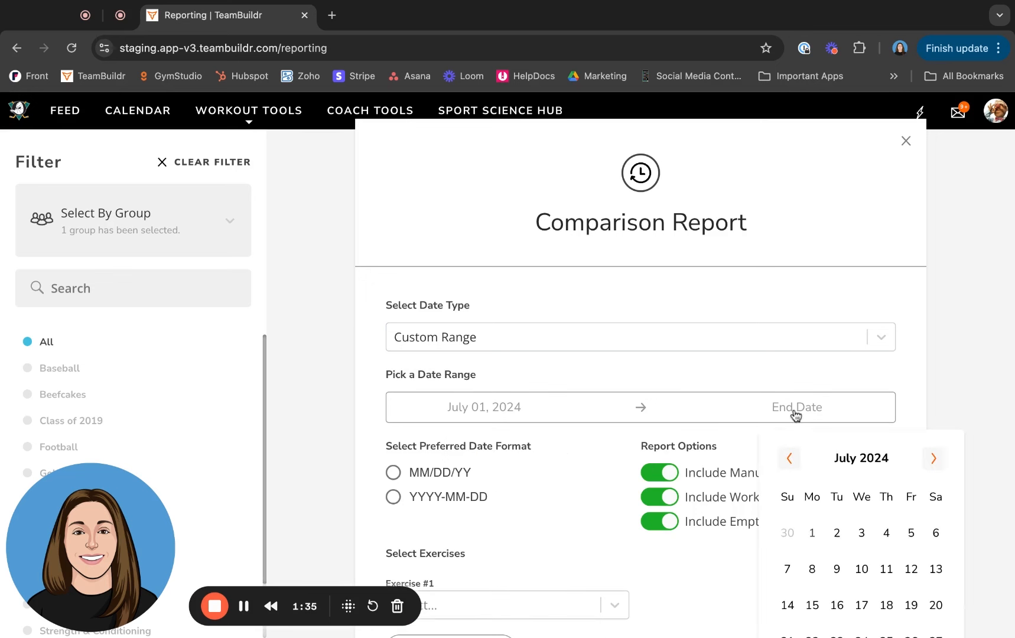
left_click(934, 459)
left_click(935, 460)
left_click(936, 460)
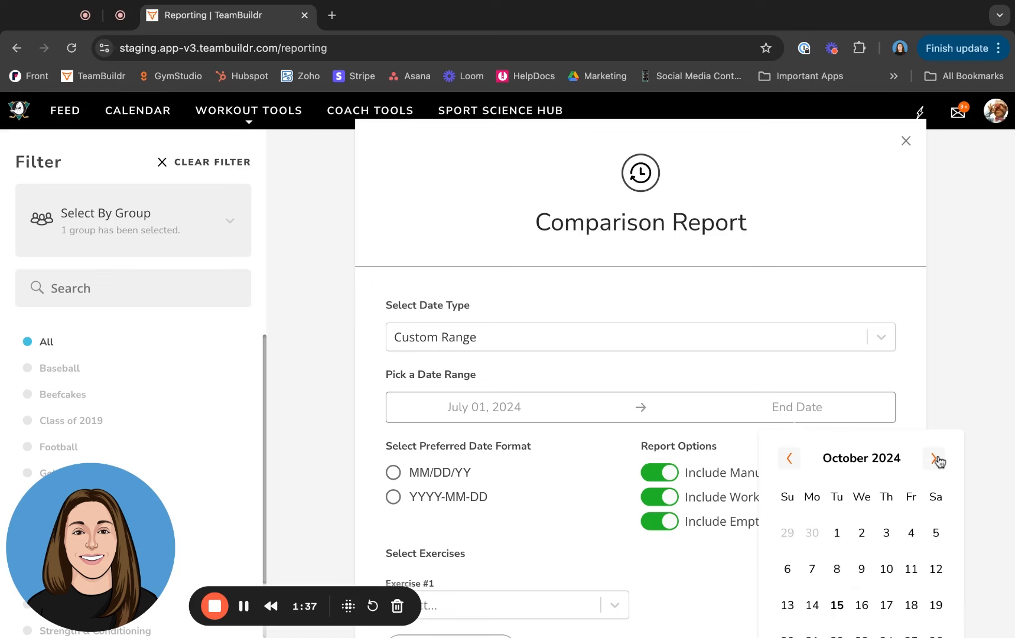
left_click(837, 605)
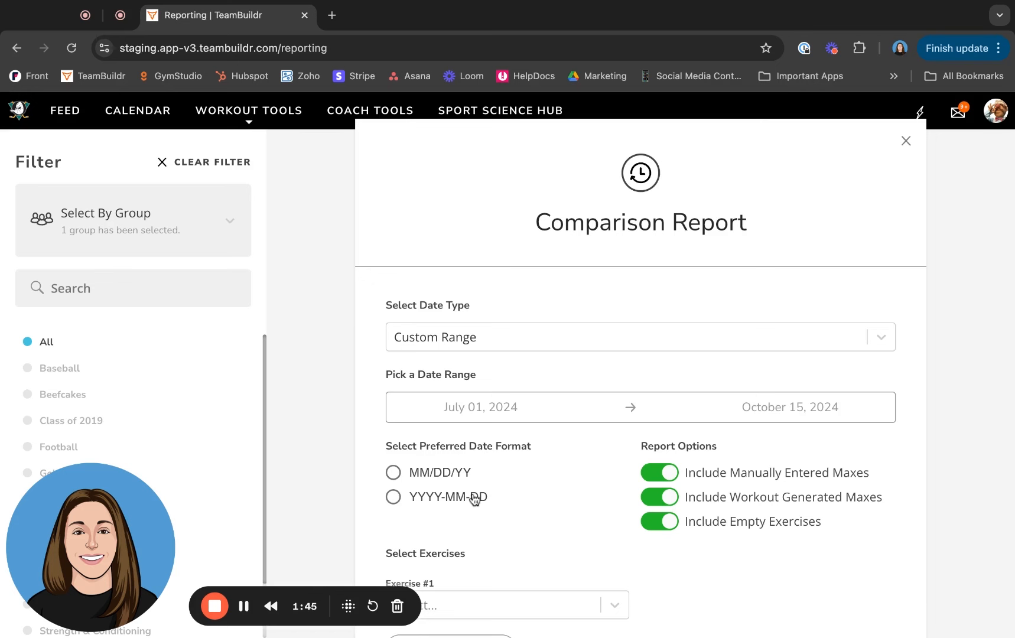
left_click(394, 474)
left_click(666, 526)
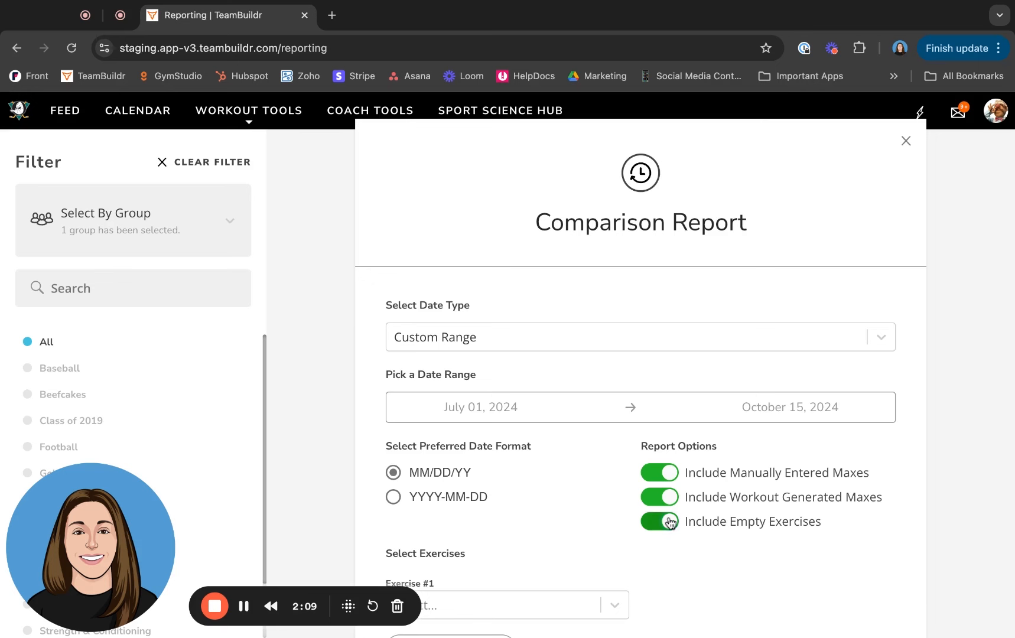
left_click(657, 499)
left_click(656, 500)
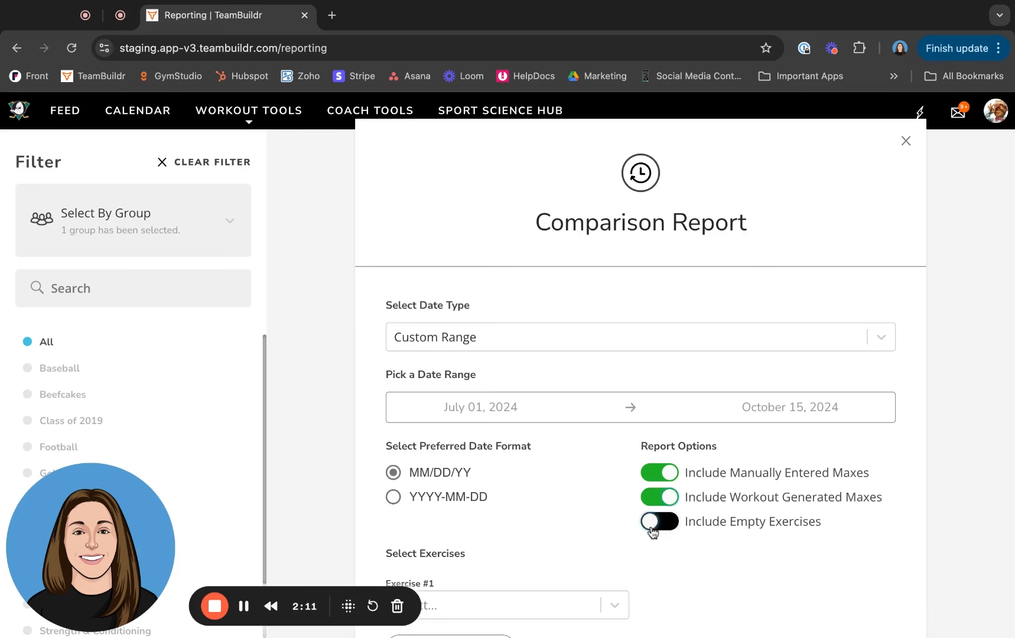
left_click(653, 523)
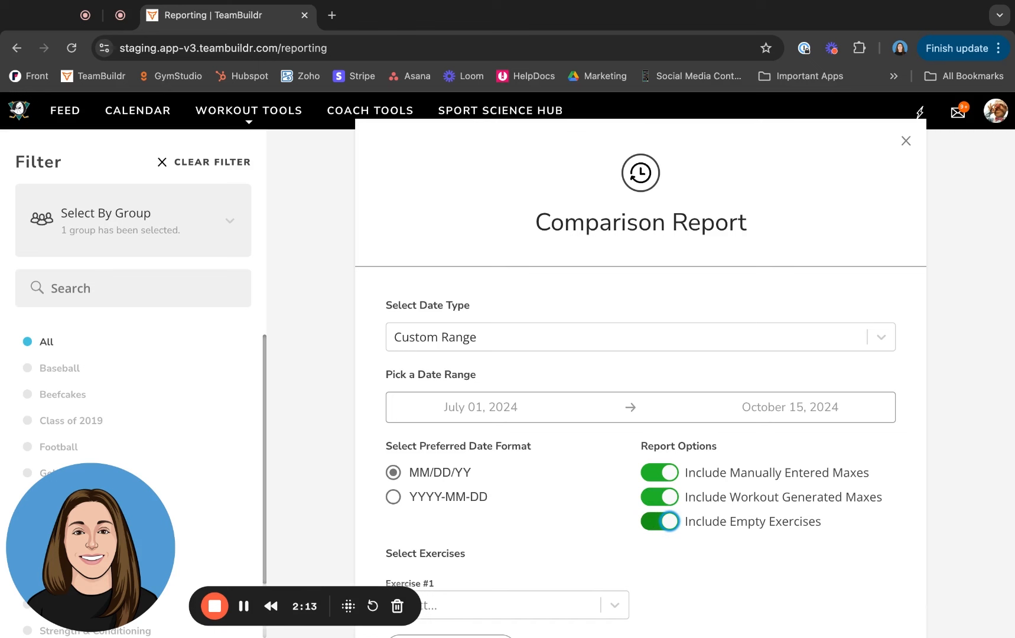
Choose Back Squat as Exercise #1 and add three more exercise slots to the report
scroll(625, 524, "down", 3)
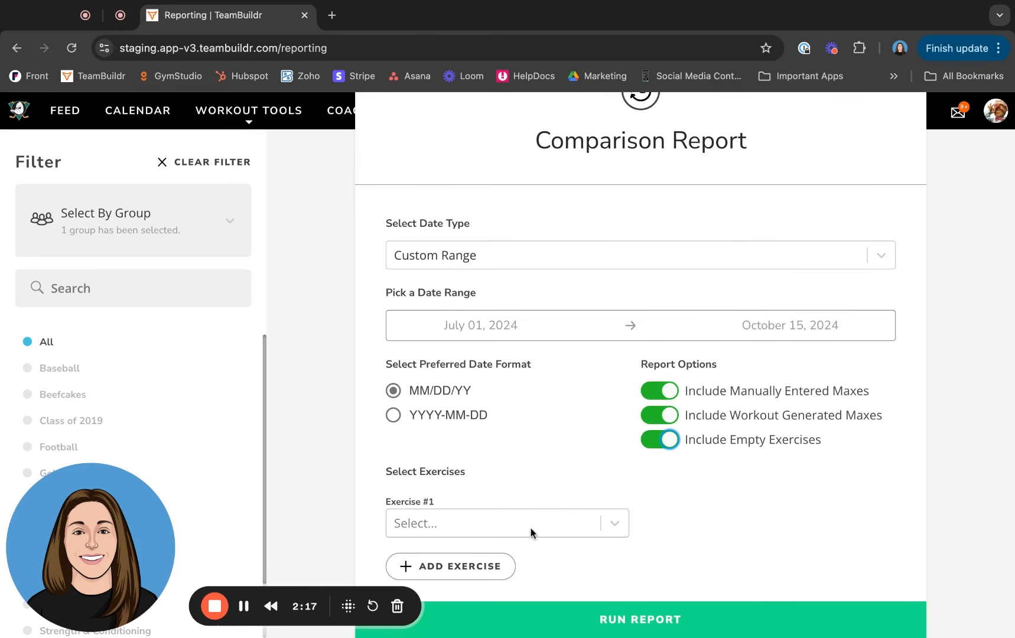
left_click(614, 524)
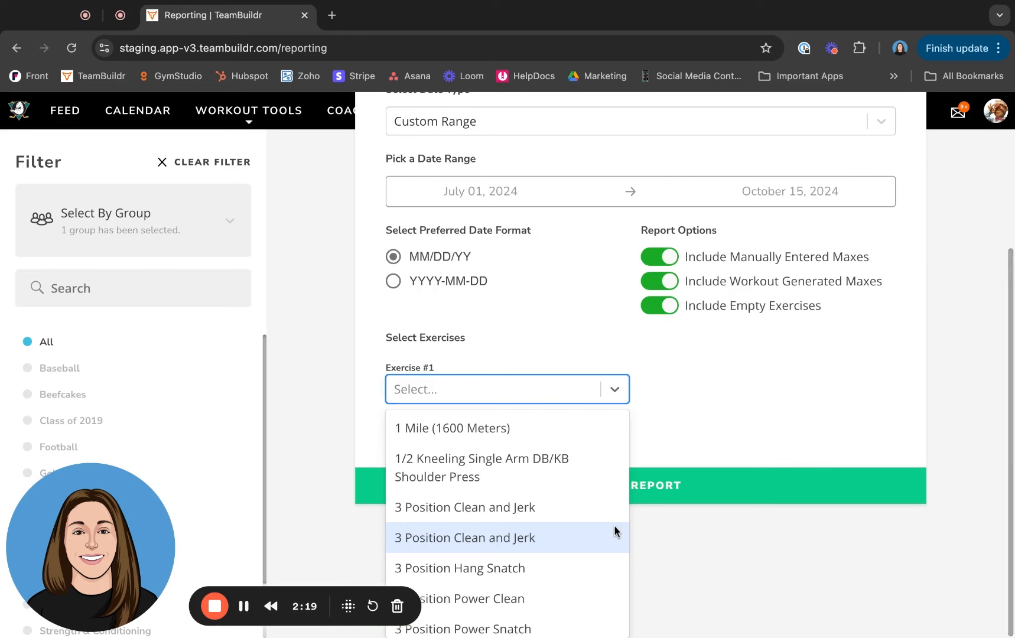
type("back")
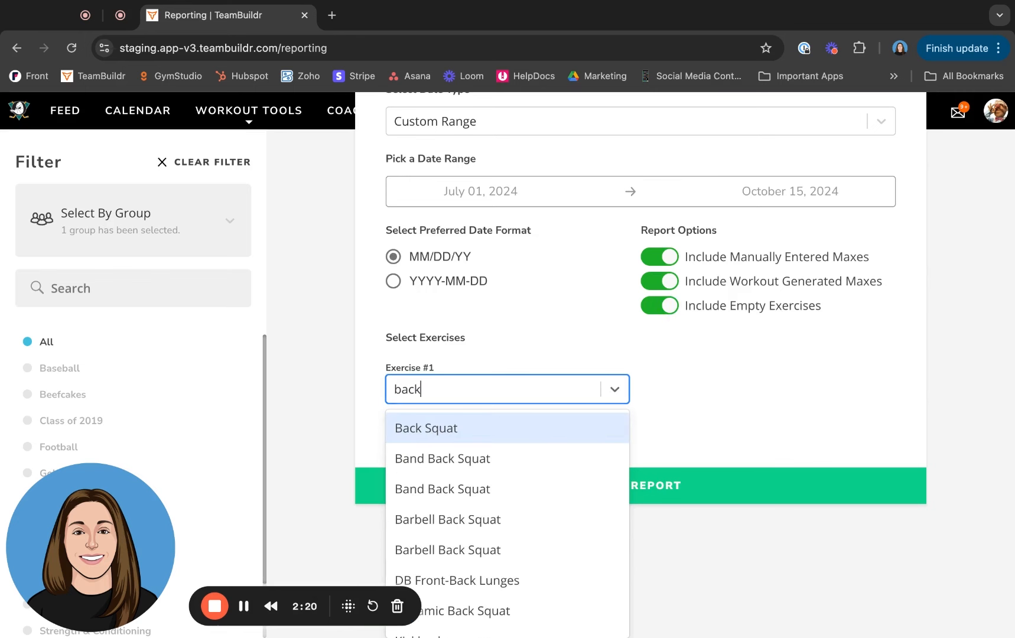
left_click(501, 430)
left_click(478, 568)
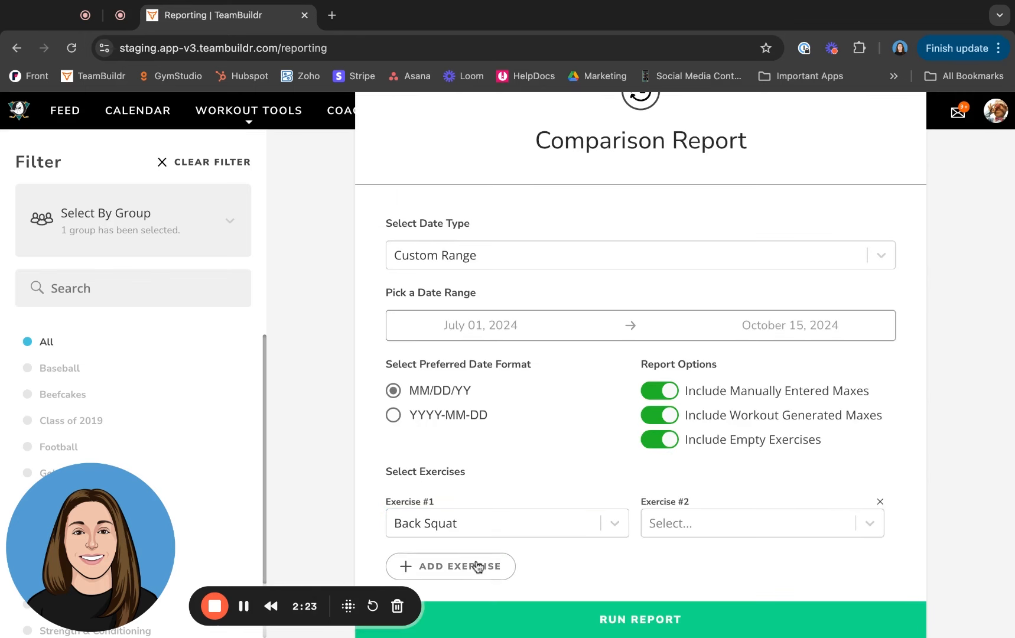
left_click(478, 567)
left_click(477, 567)
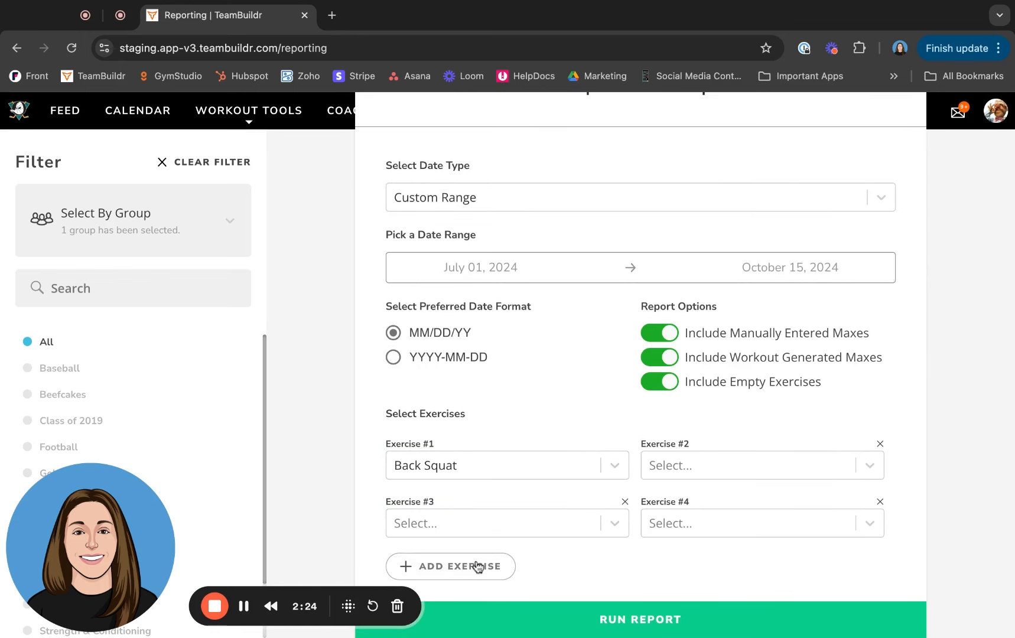
Set Exercise #2 to Deadlift and Exercise #3 to Barbell Bench Press
left_click(877, 467)
type("dea")
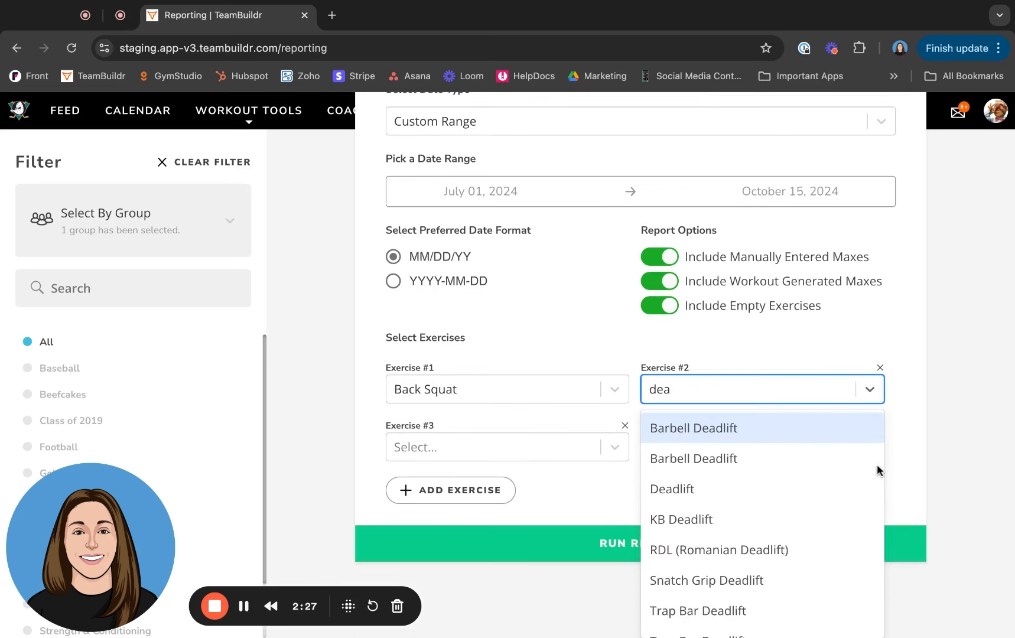
left_click(848, 484)
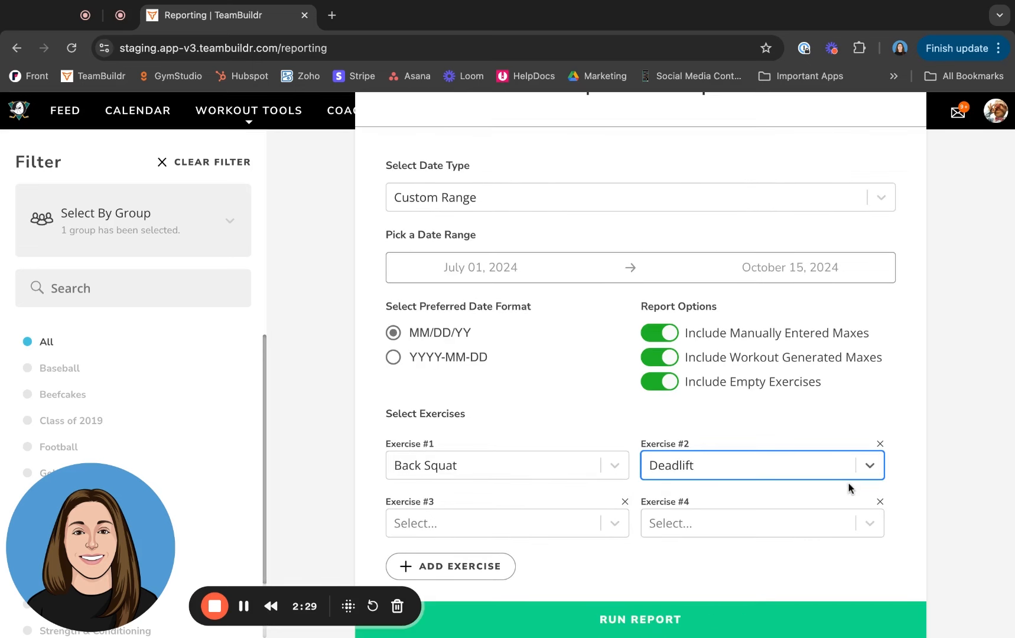
left_click(544, 523)
type("bench")
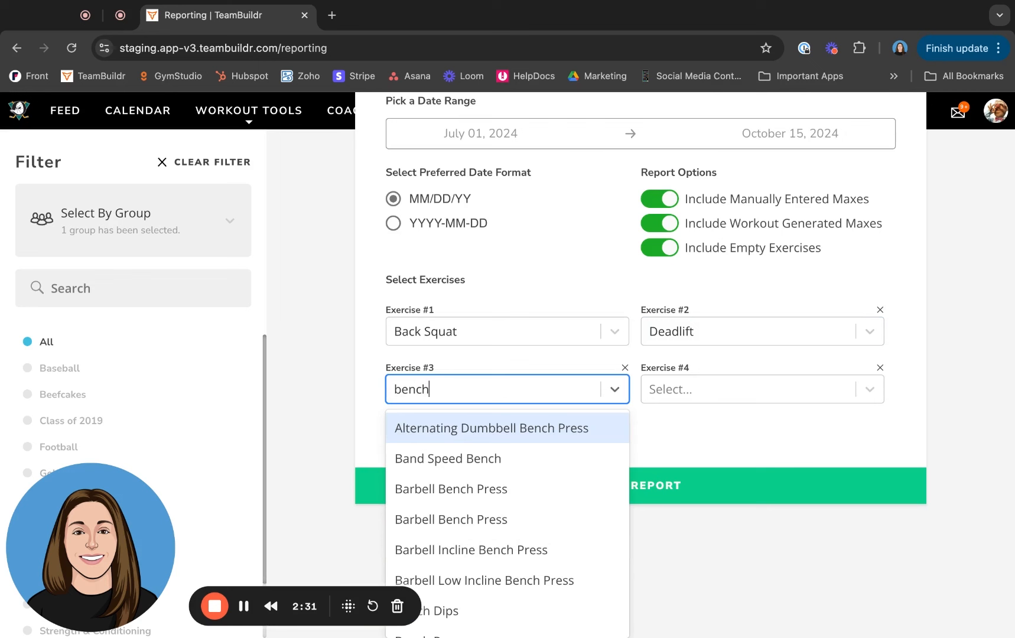
left_click(484, 513)
Set Exercise #4 to Barbell Overhead Press and run the comparison report
left_click(716, 521)
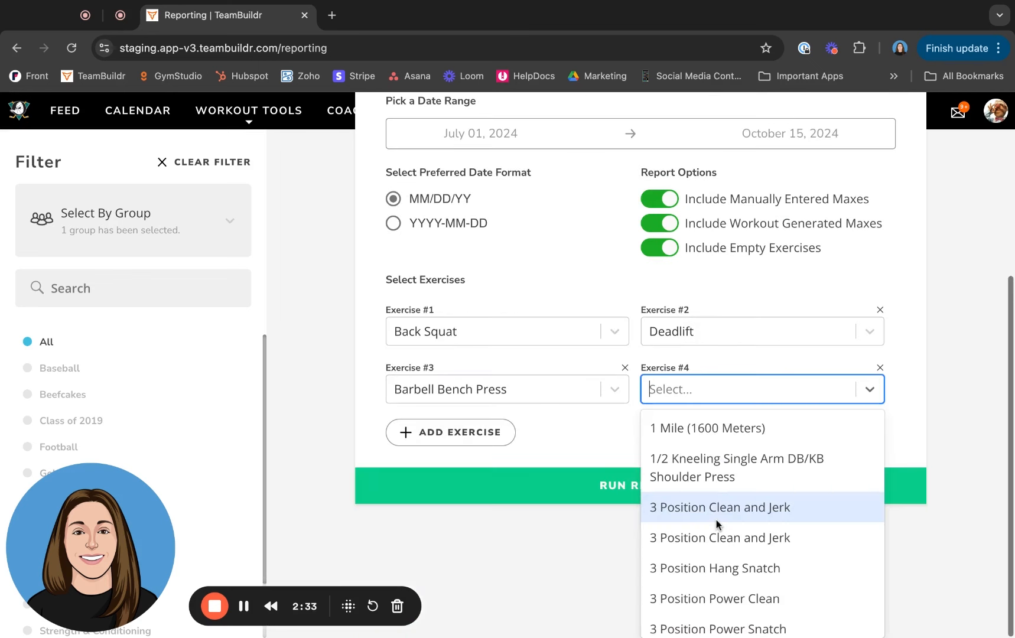
type("overh")
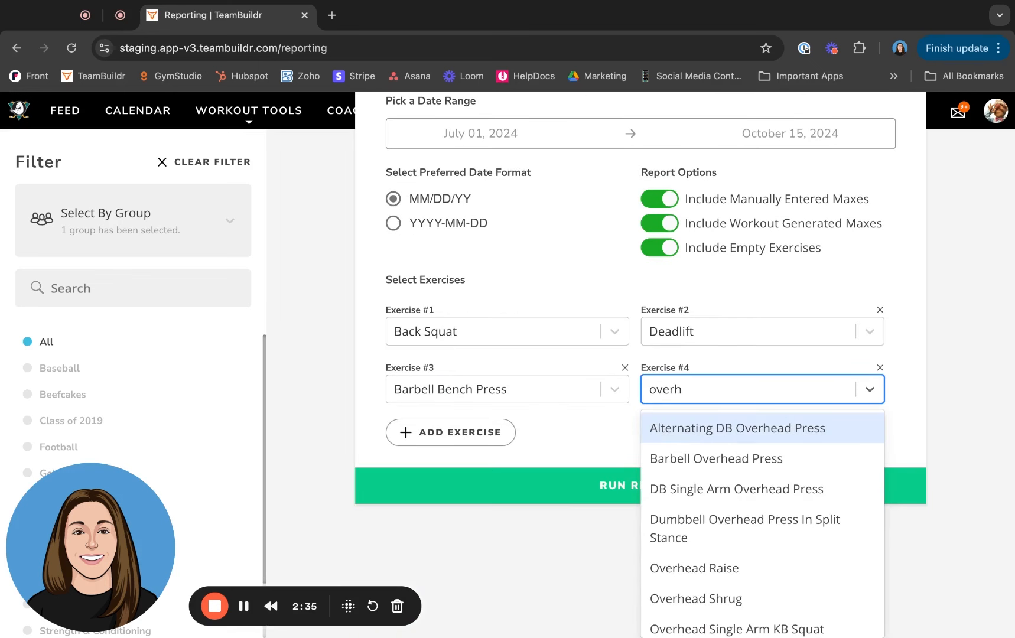
left_click(744, 459)
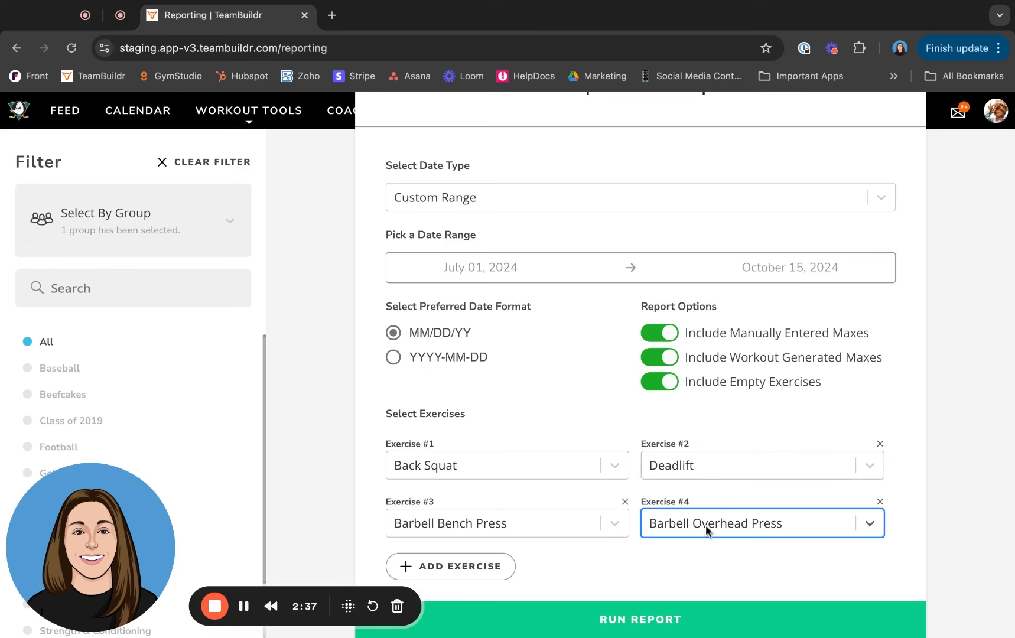
left_click(710, 622)
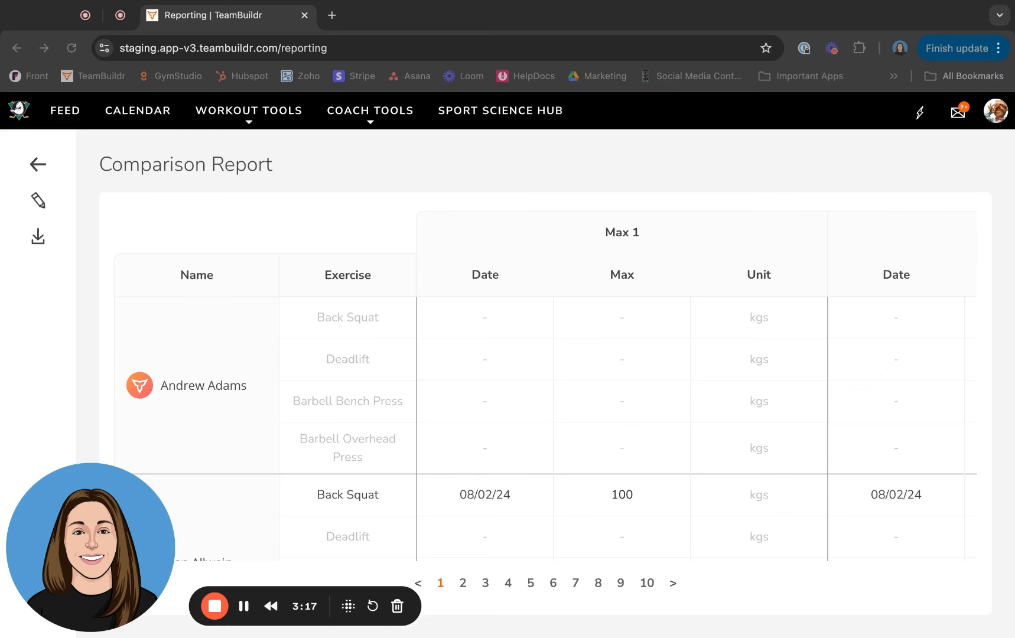
Review the athletes' Max 1, Max 2 and Change columns for each exercise in the comparison report
scroll(545, 384, "down", 5)
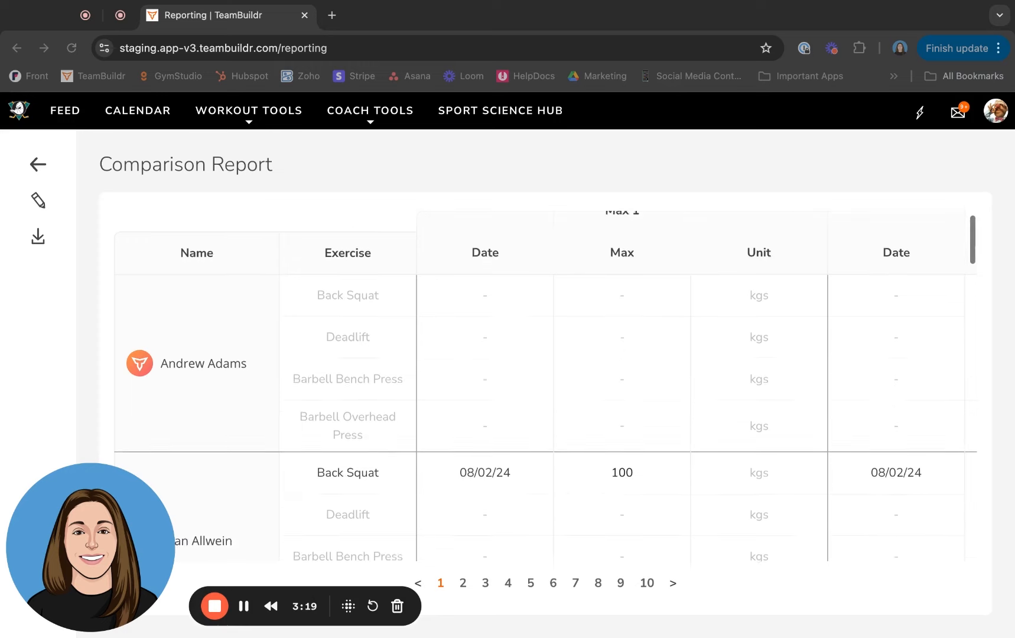
scroll(546, 384, "down", 3)
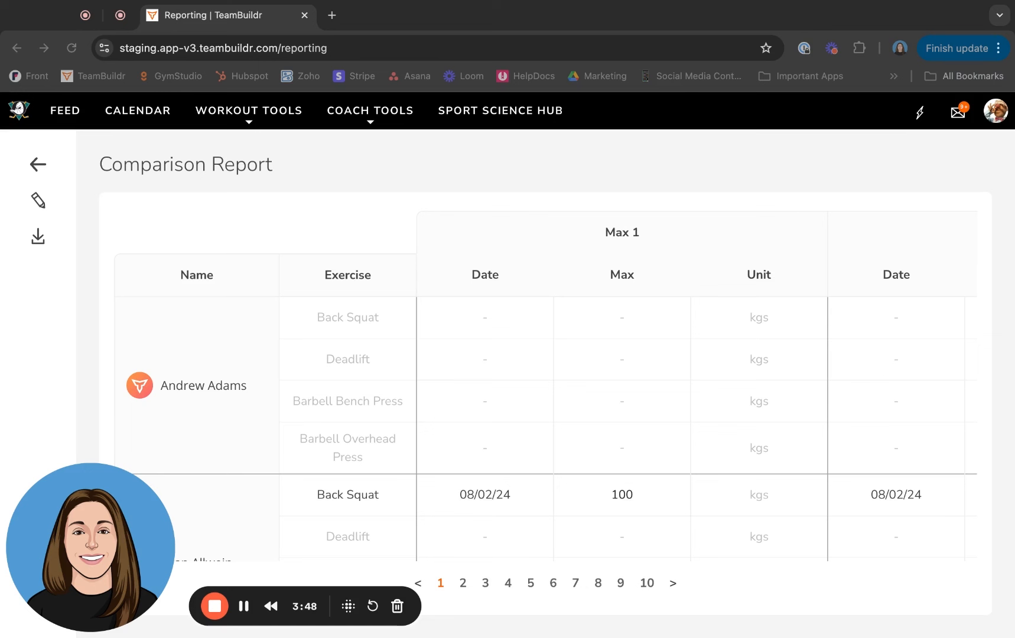
scroll(558, 429, "right", 10)
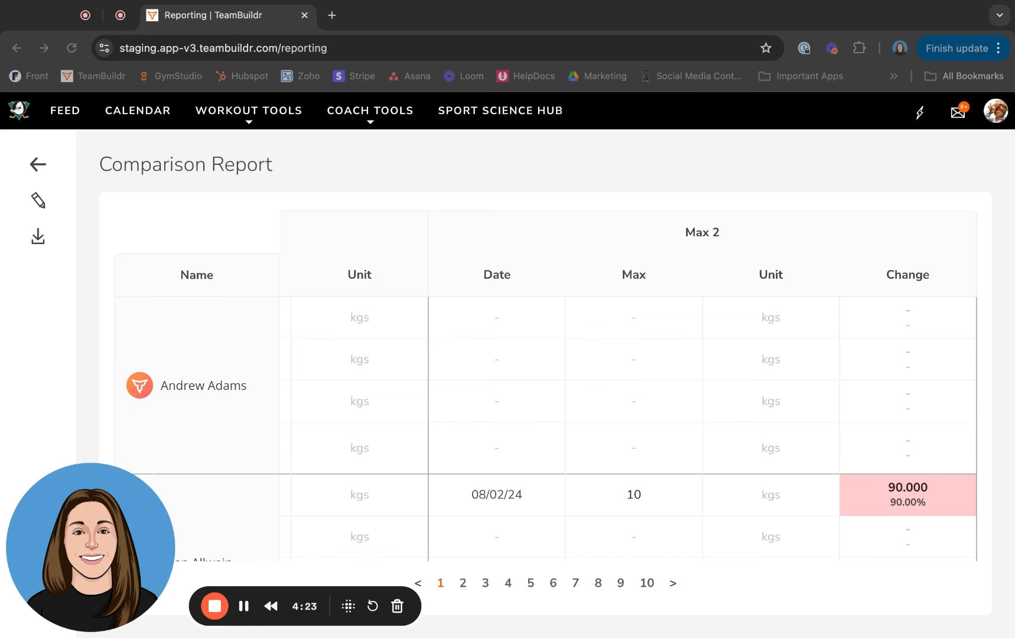
scroll(544, 414, "left", 10)
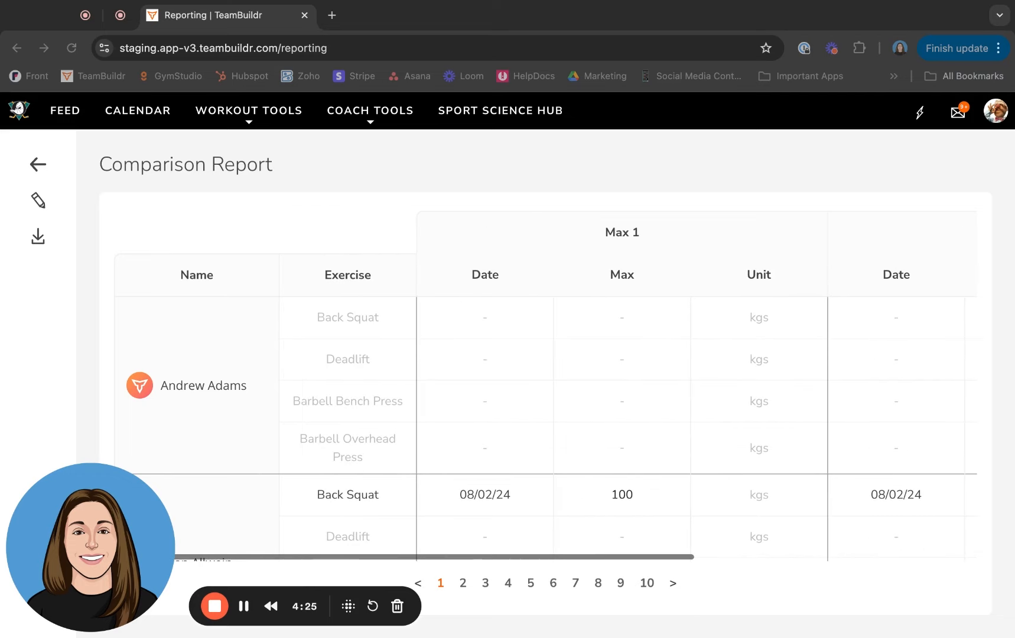
scroll(544, 384, "down", 6)
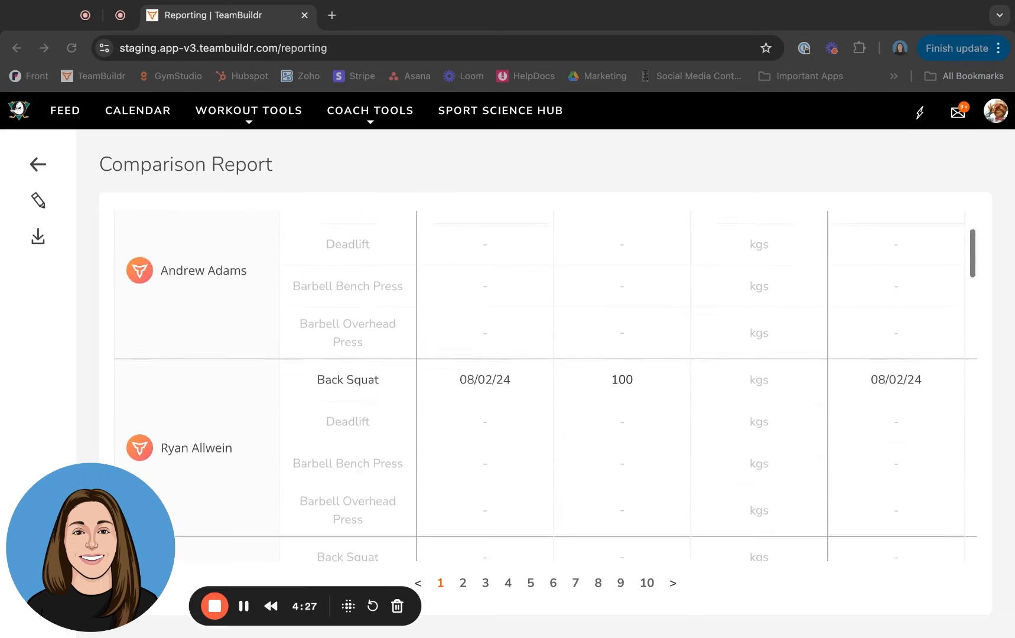
scroll(544, 384, "up", 6)
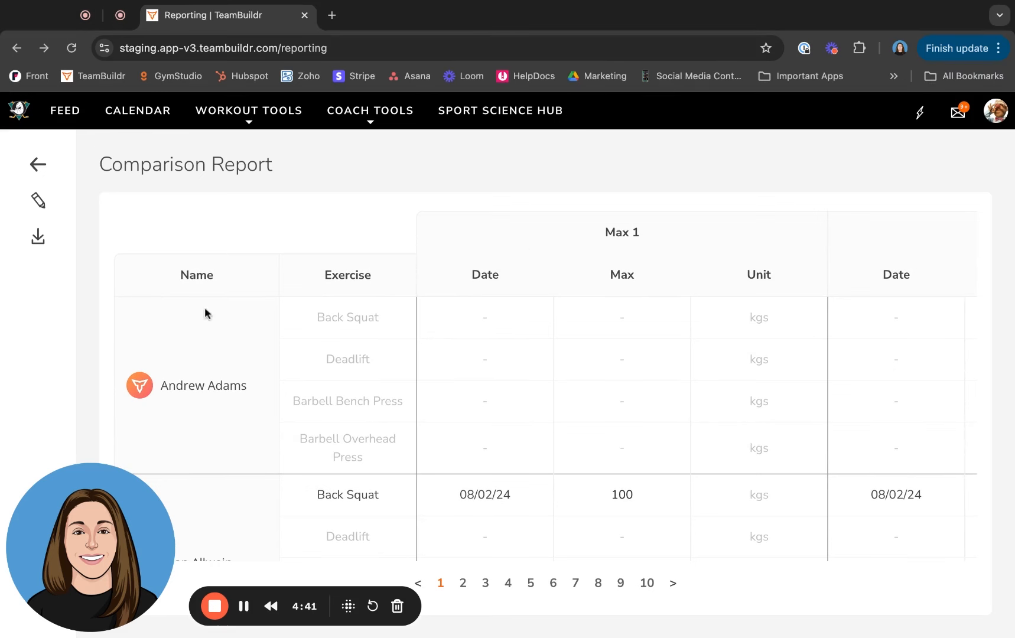
Edit the report's settings to exclude empty exercises and run the report again
left_click(38, 202)
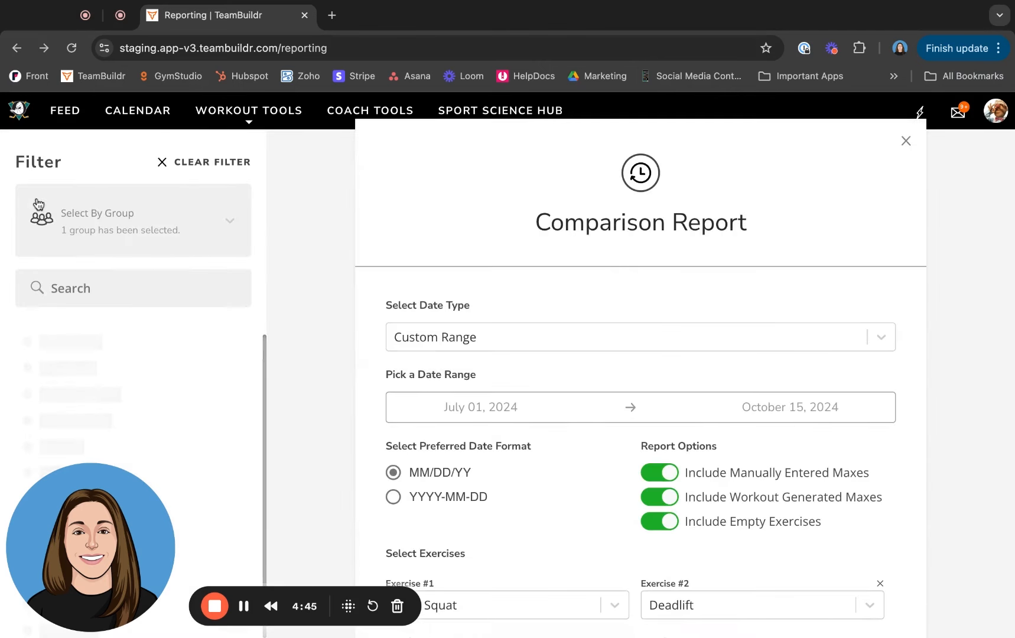
left_click(671, 522)
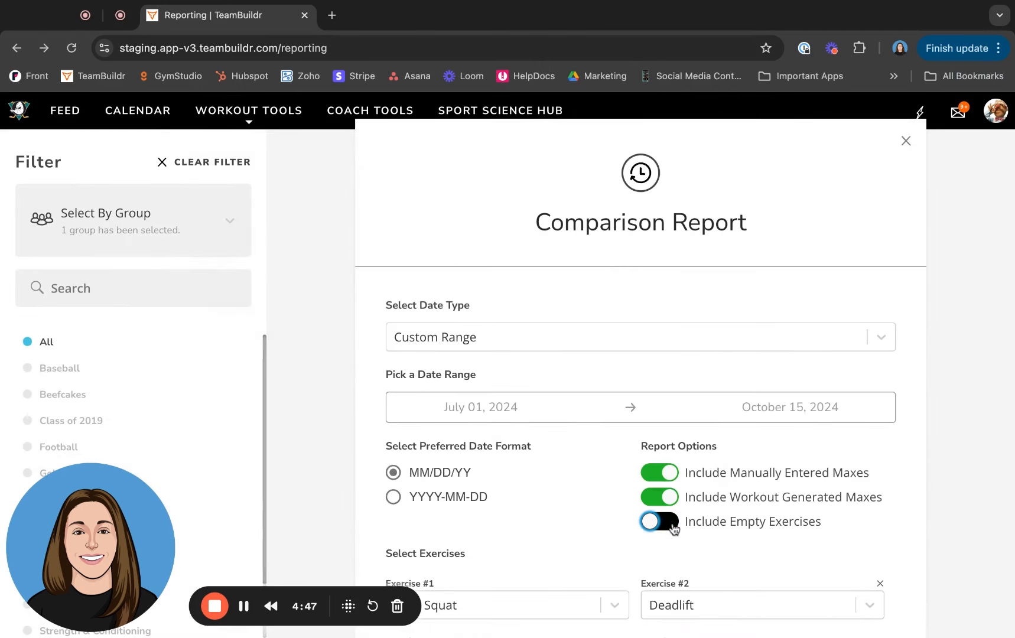
scroll(811, 523, "down", 3)
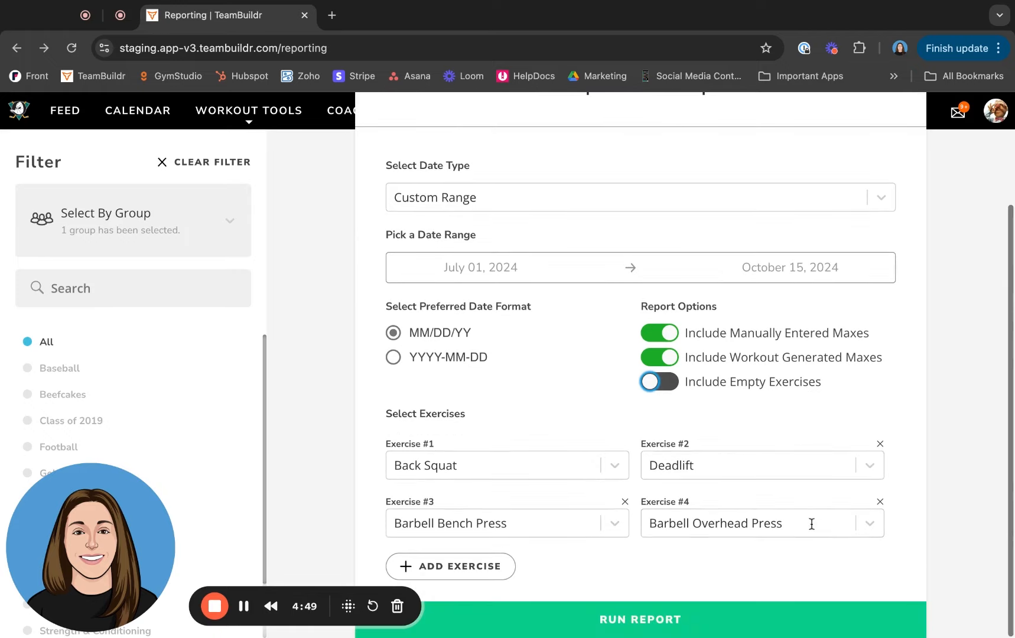
left_click(751, 620)
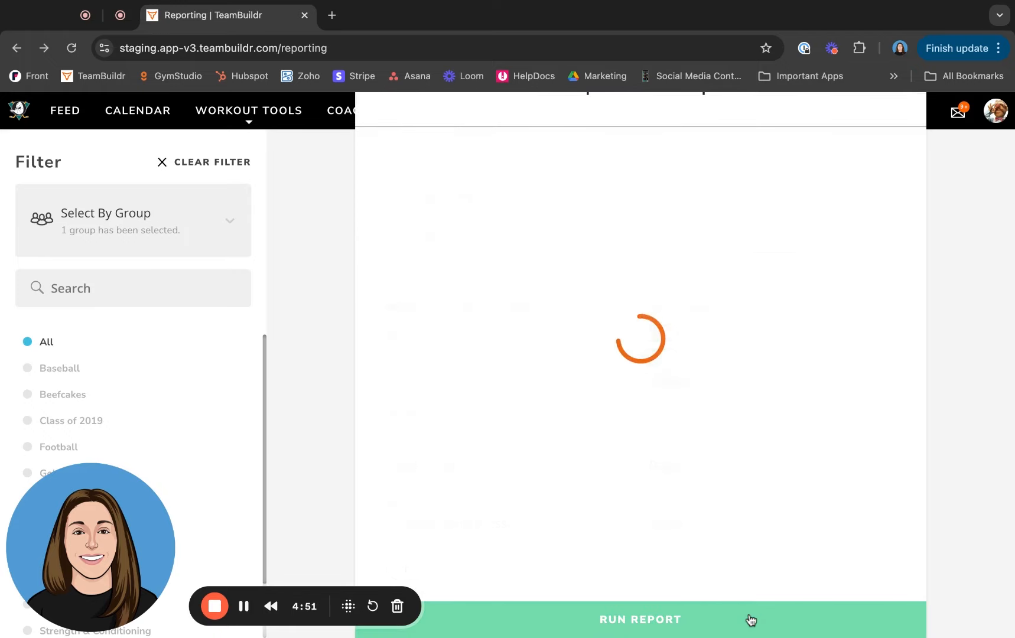